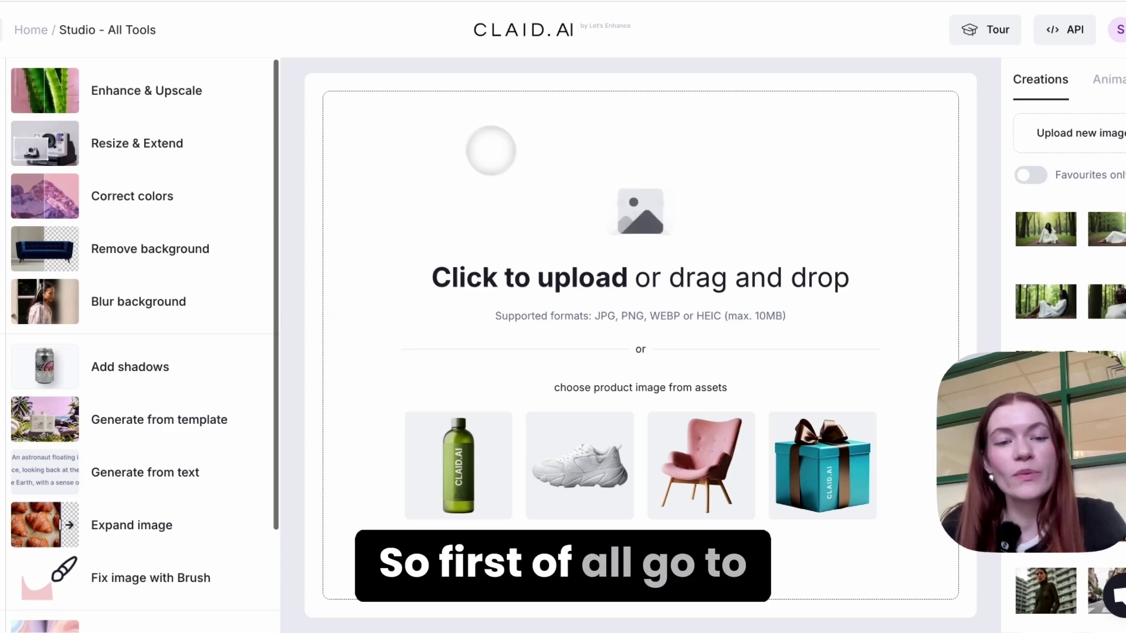
- Open the Train custom AI tool on its Train model tab
scroll(171, 452, "down", 2)
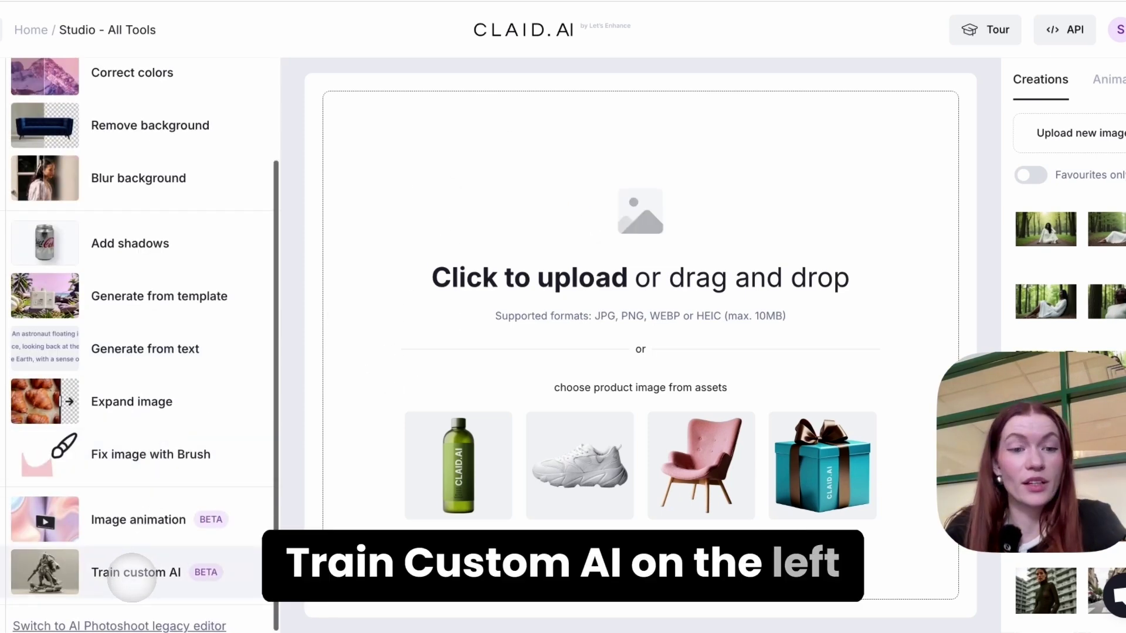
left_click(131, 578)
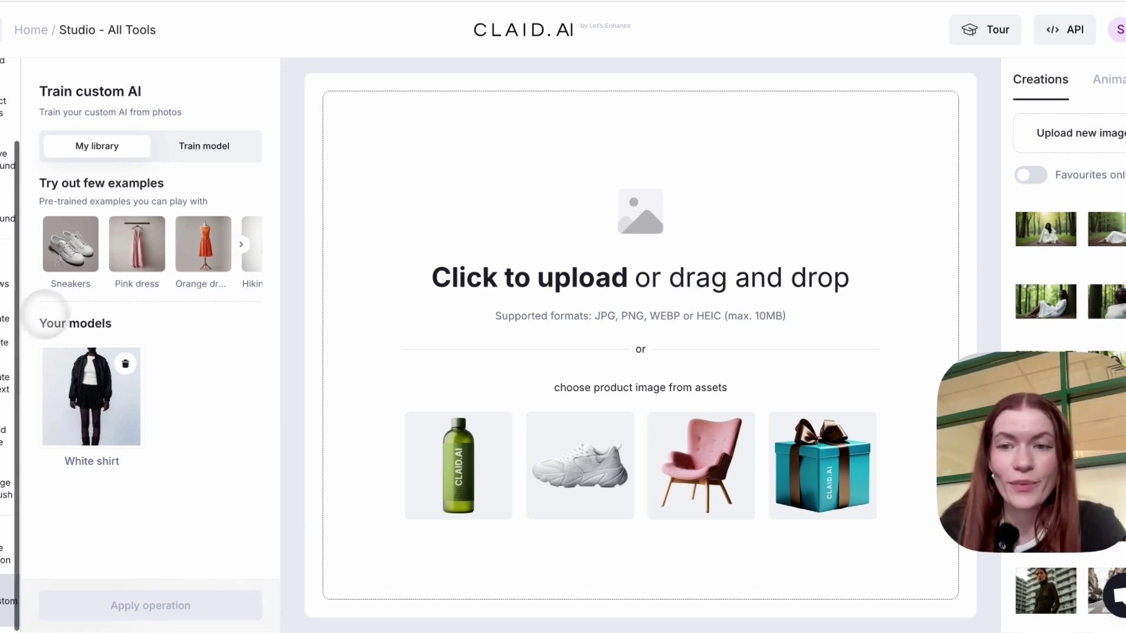
left_click(197, 145)
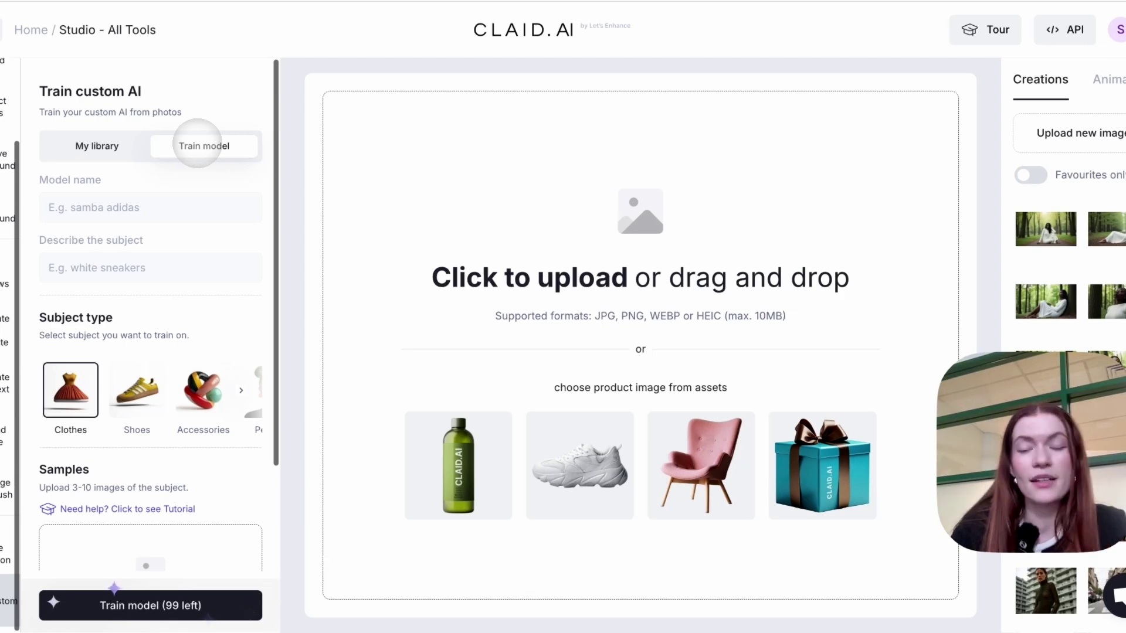
- Enter model name 'Rains backpack' and subject 'black backpack', and choose subject type Accessories
left_click(92, 209)
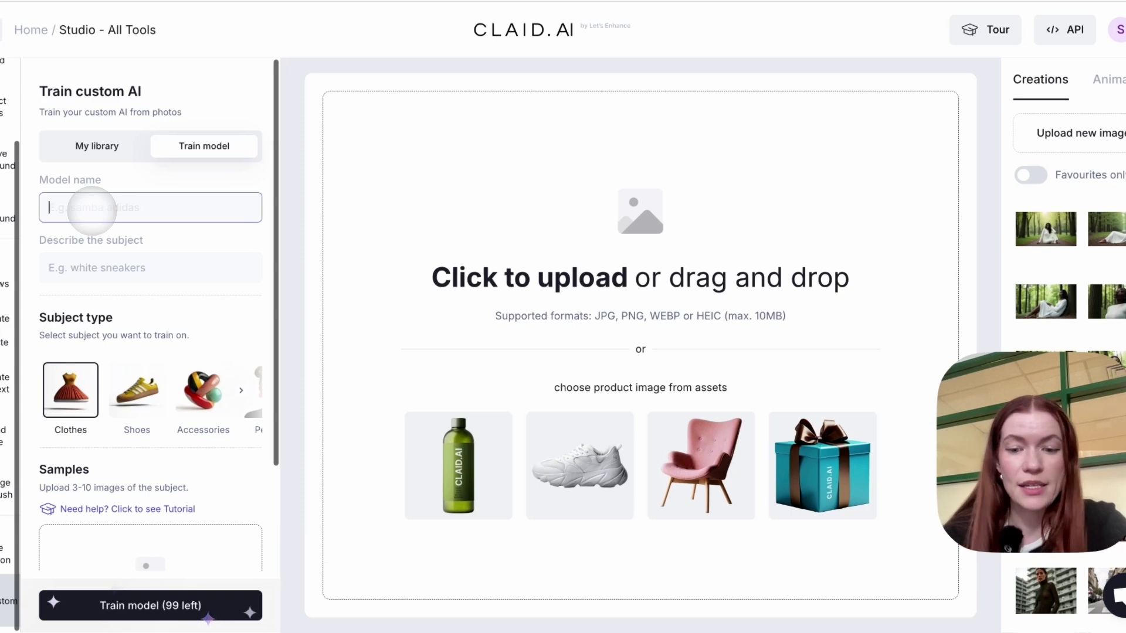
type("Rains ")
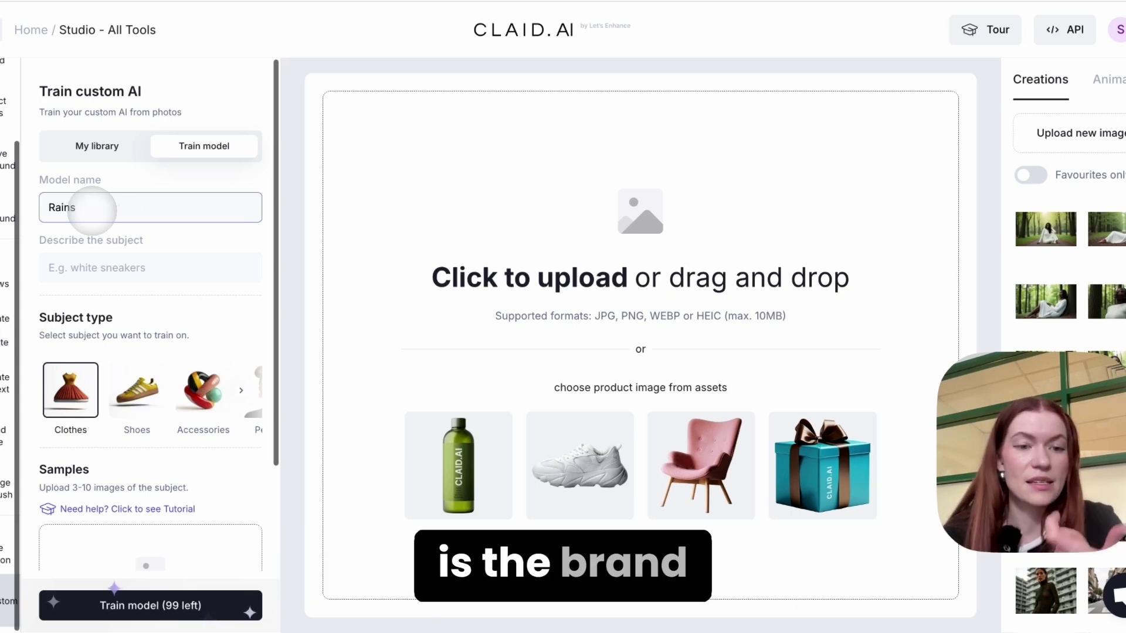
type("backpack")
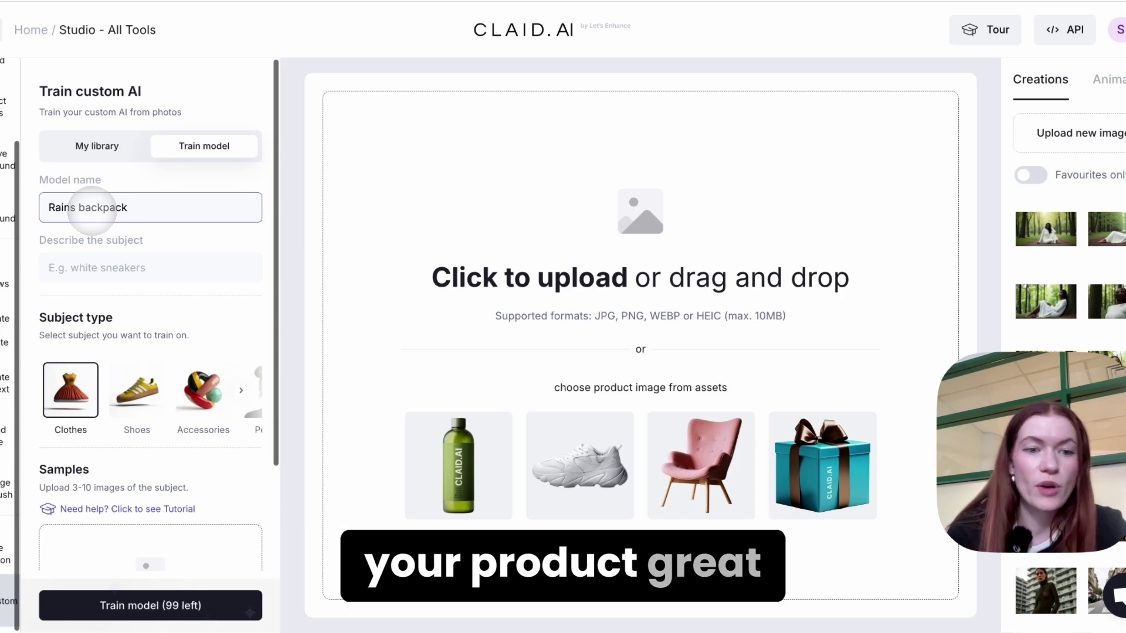
left_click(95, 267)
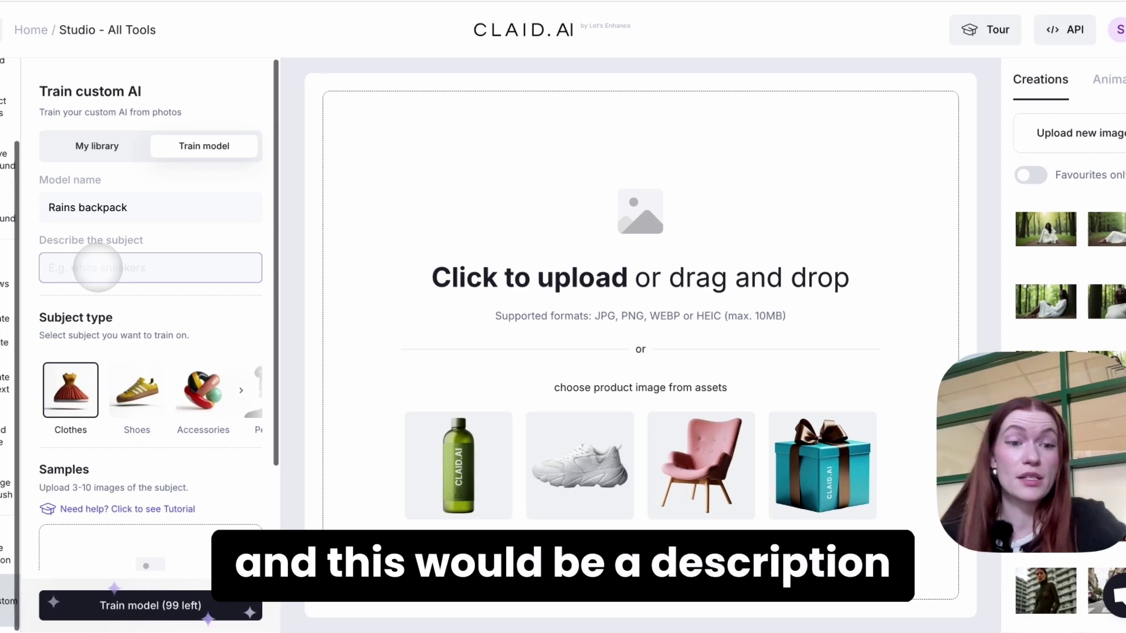
type("black backpack")
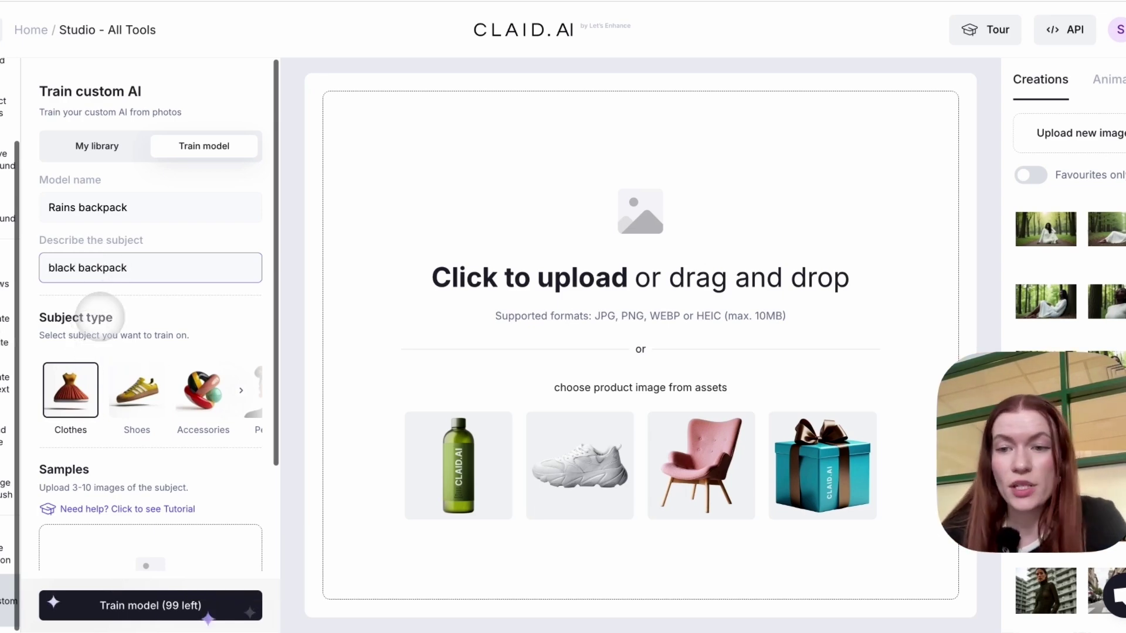
left_click(203, 390)
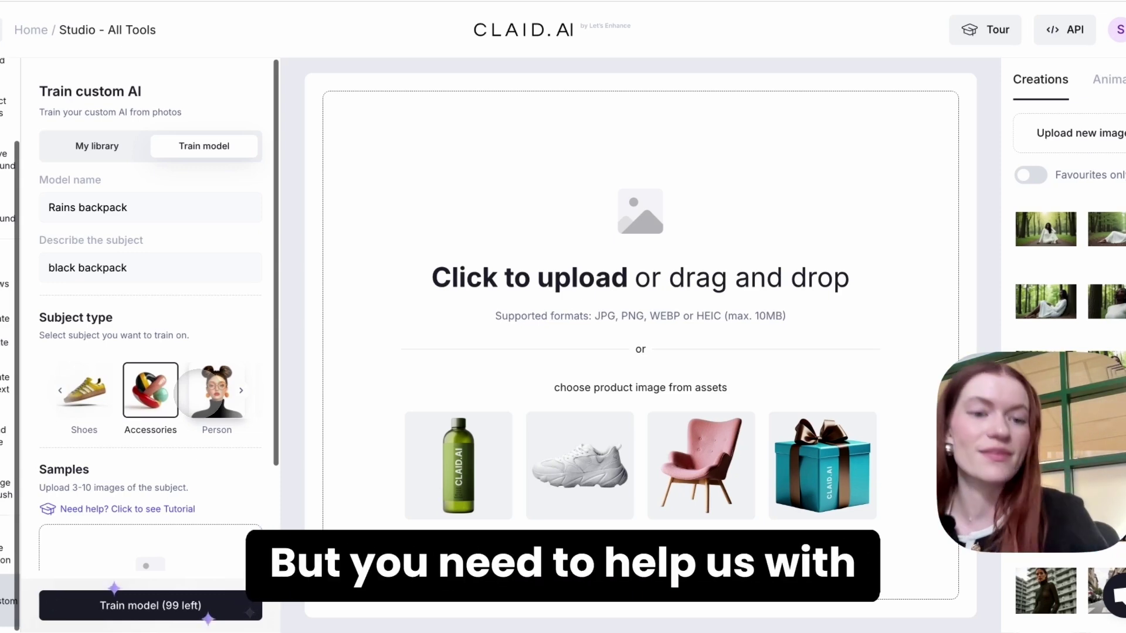
scroll(150, 352, "down", 3)
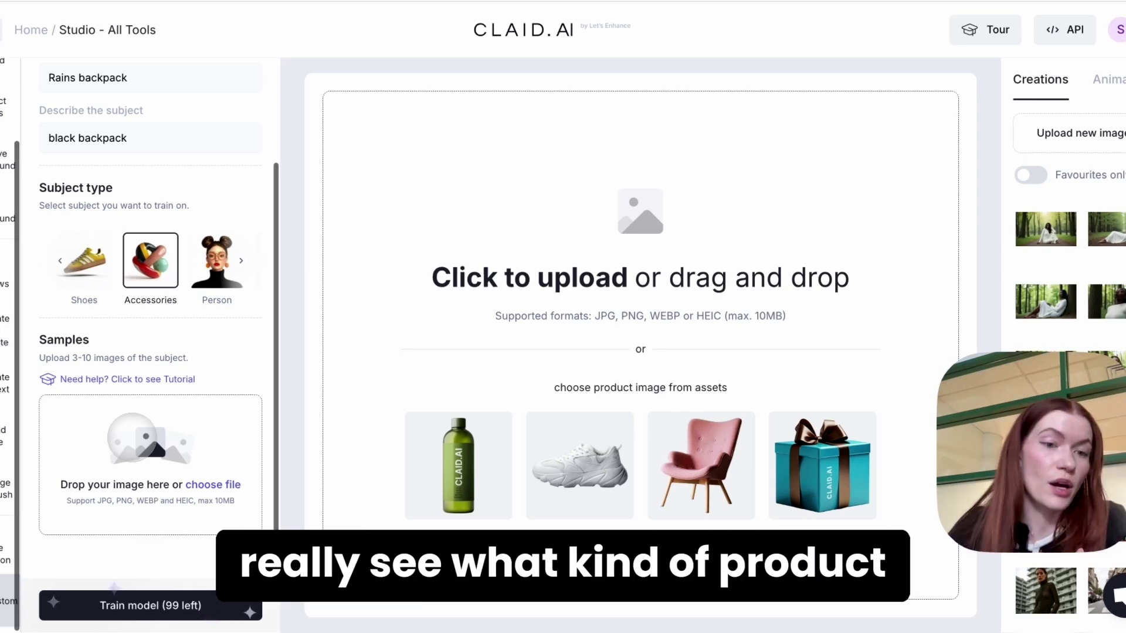
- Upload every photo in the Rains training set folder as samples and review the thumbnails
left_click(176, 469)
key("super+a")
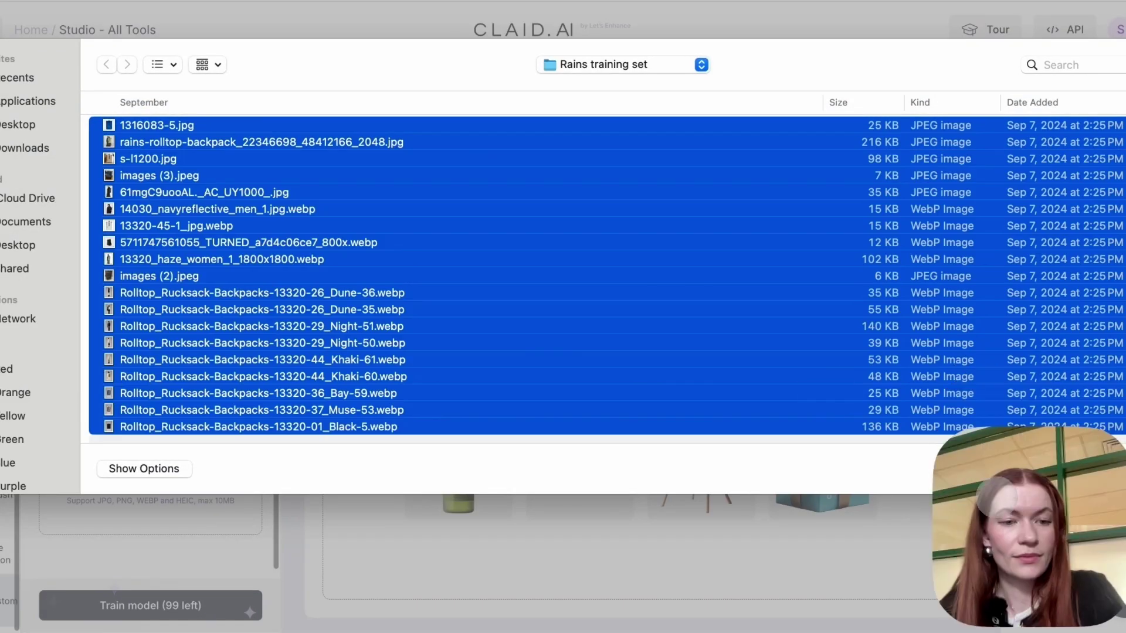
key("Return")
scroll(104, 321, "down", 5)
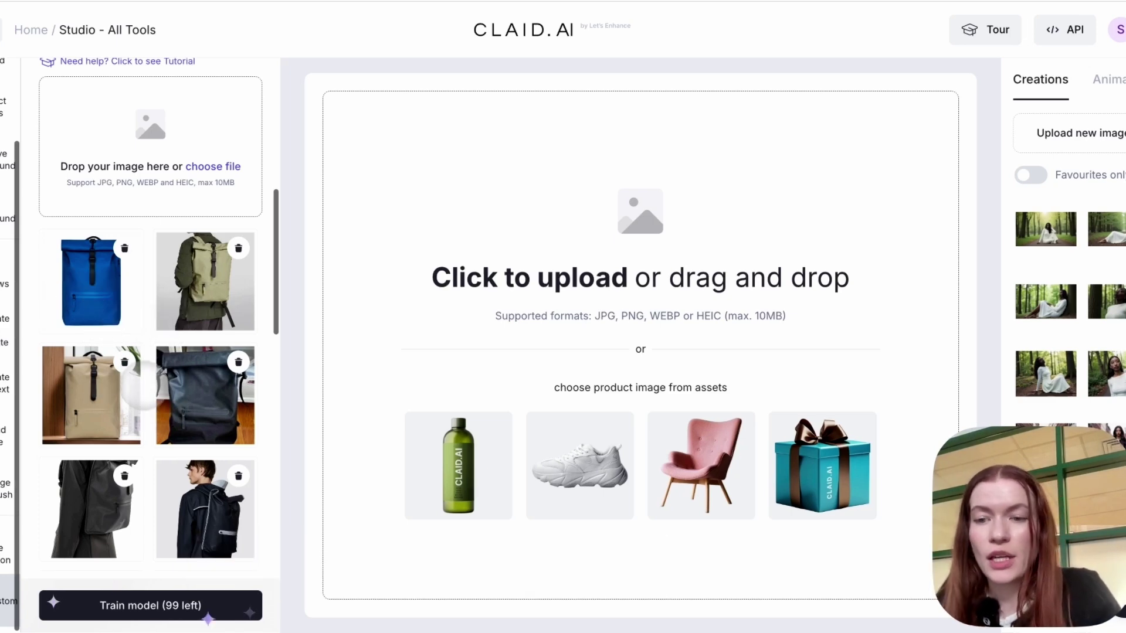
scroll(135, 390, "down", 4)
scroll(124, 388, "down", 2)
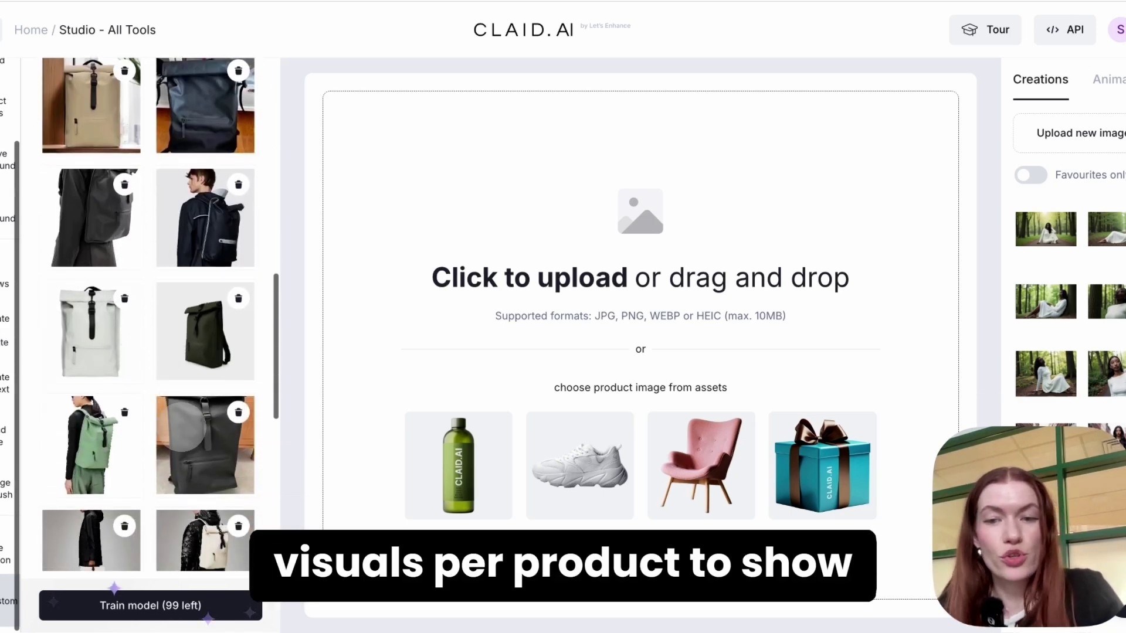
scroll(129, 433, "down", 4)
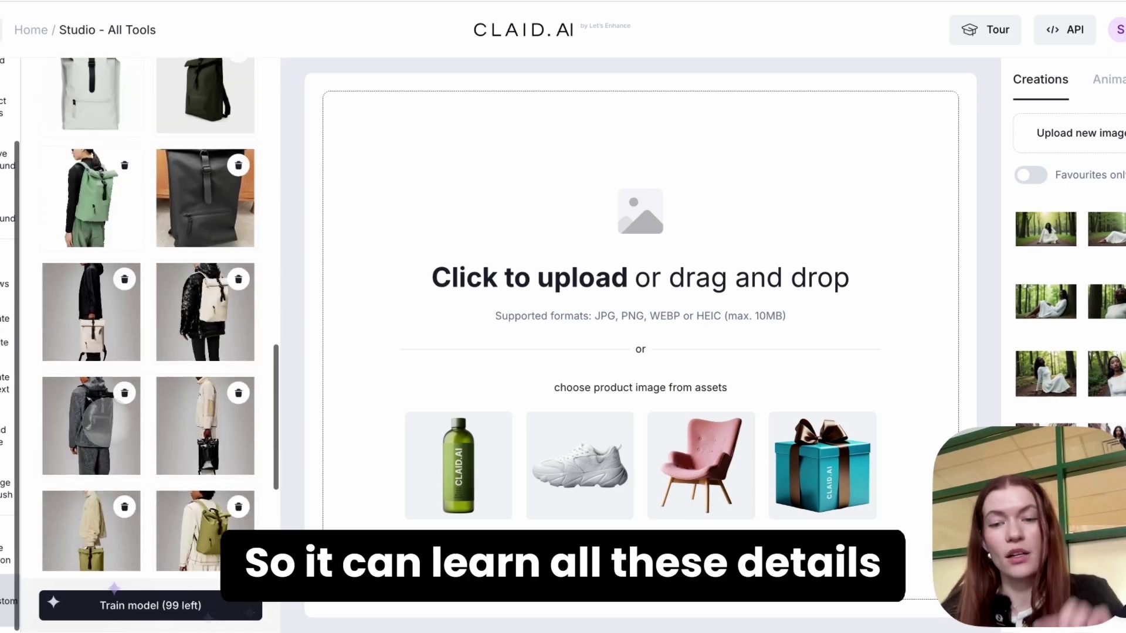
scroll(103, 420, "down", 4)
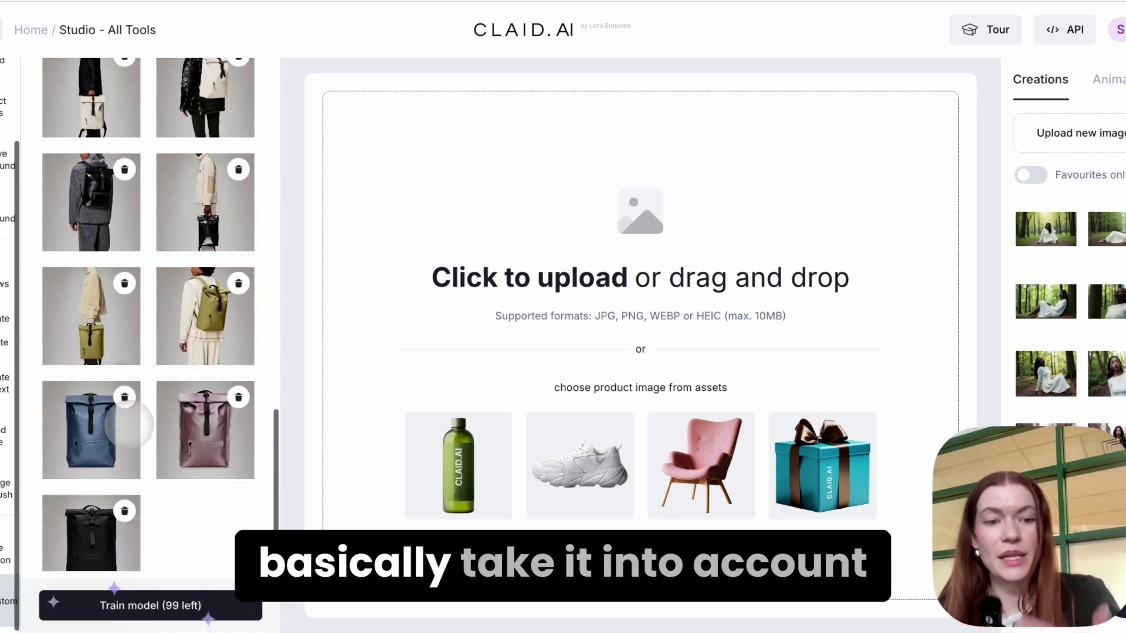
scroll(129, 427, "down", 1)
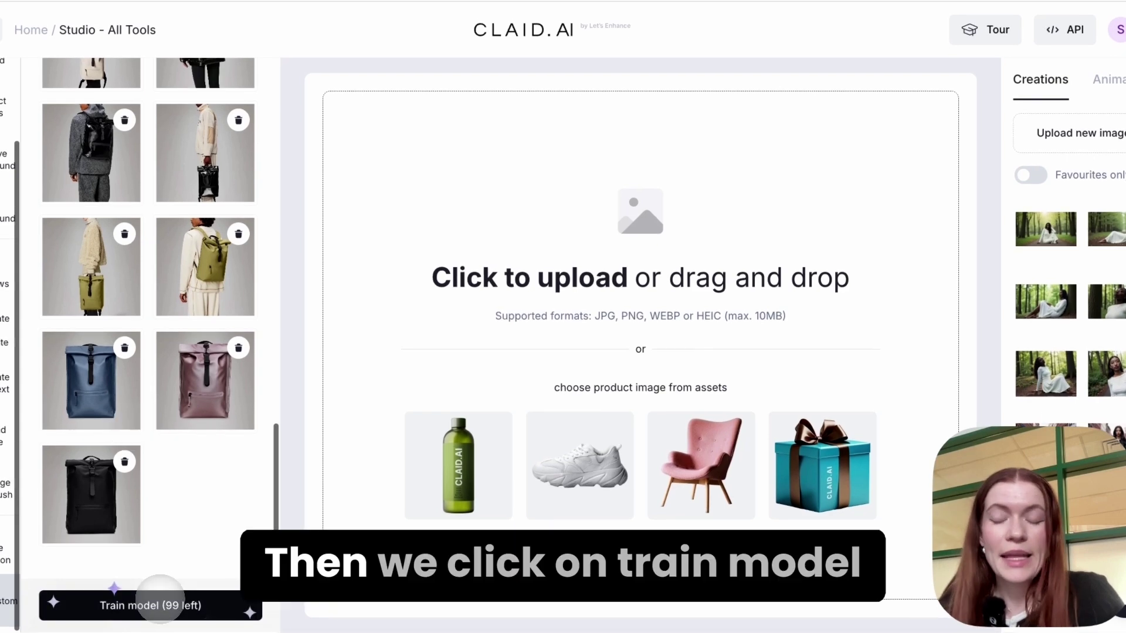
left_click(159, 604)
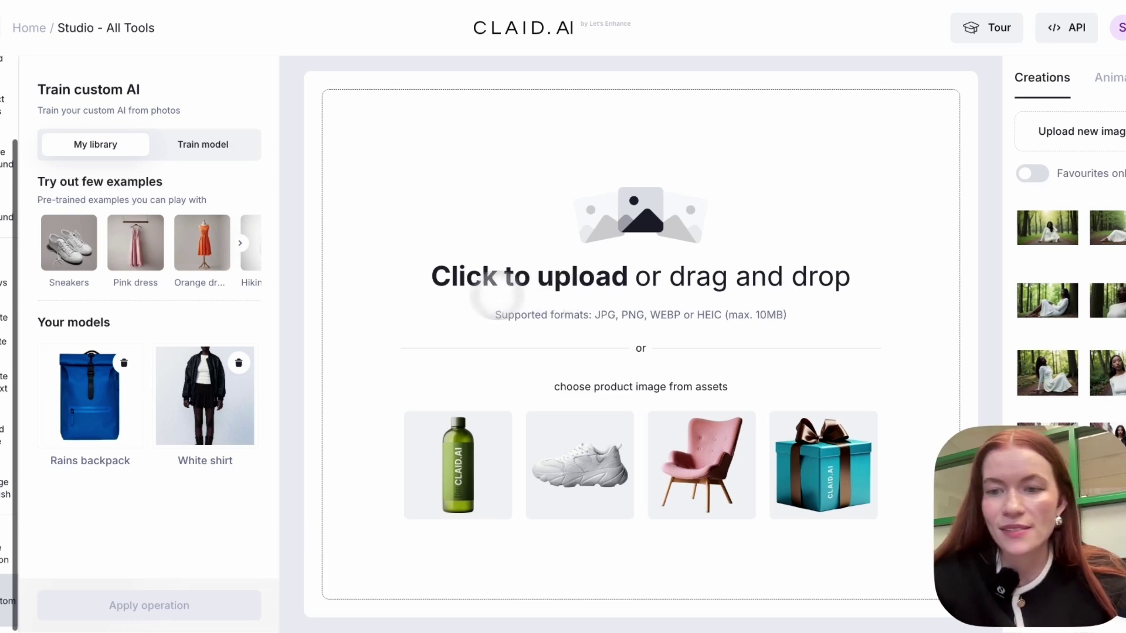
left_click(100, 402)
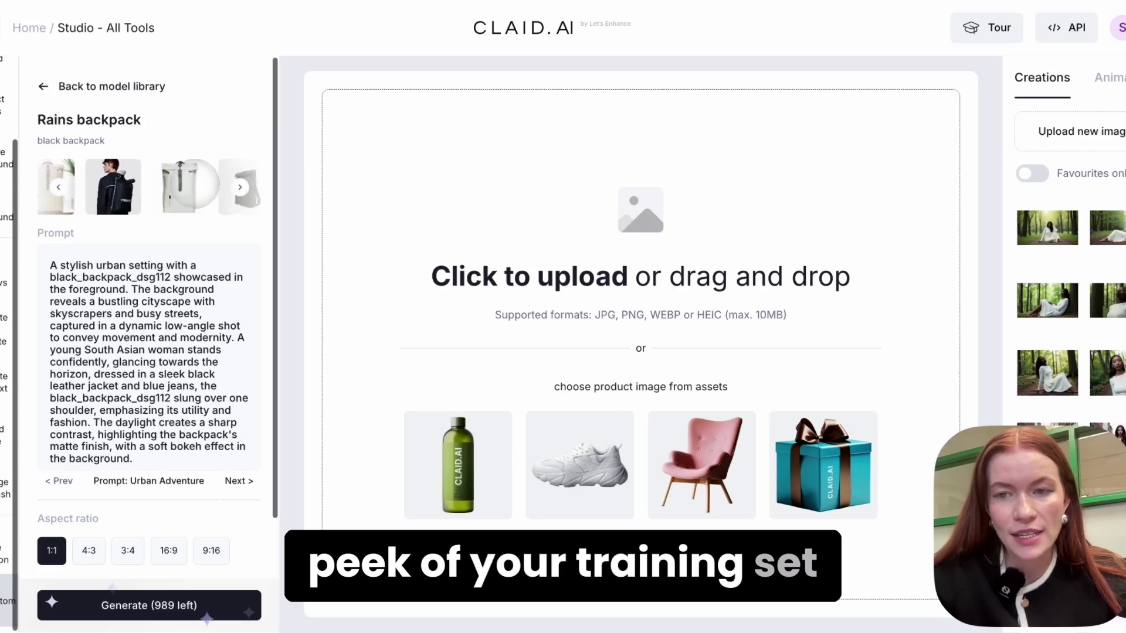
scroll(137, 352, "down", 1)
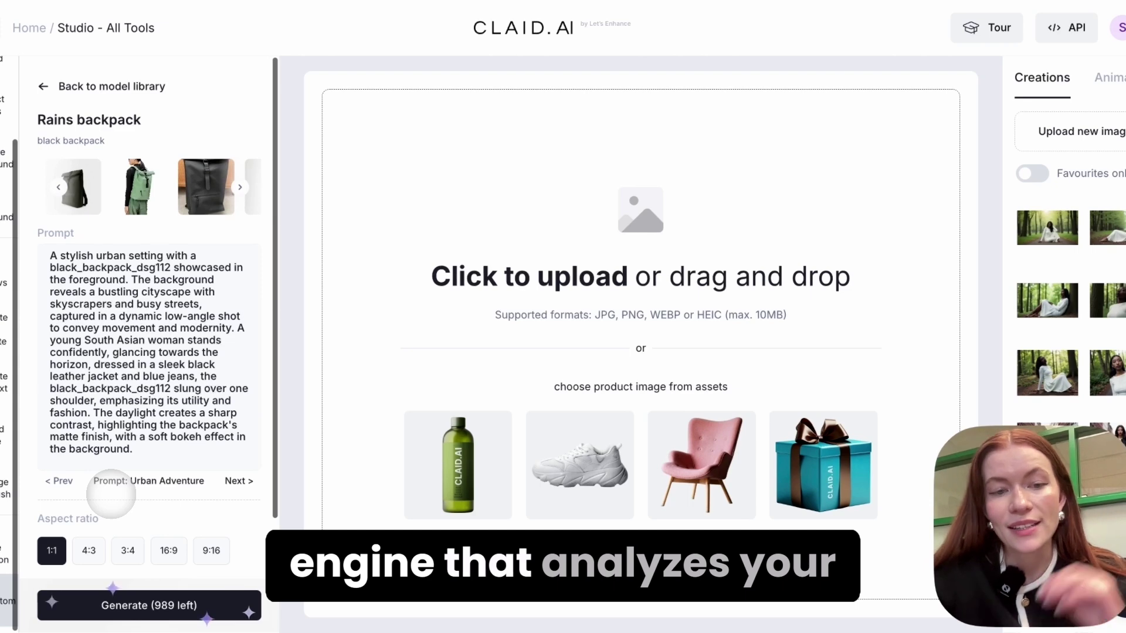
- Advance the suggested prompt twice to the Contemporary Workspace preset
left_click(238, 481)
left_click(237, 481)
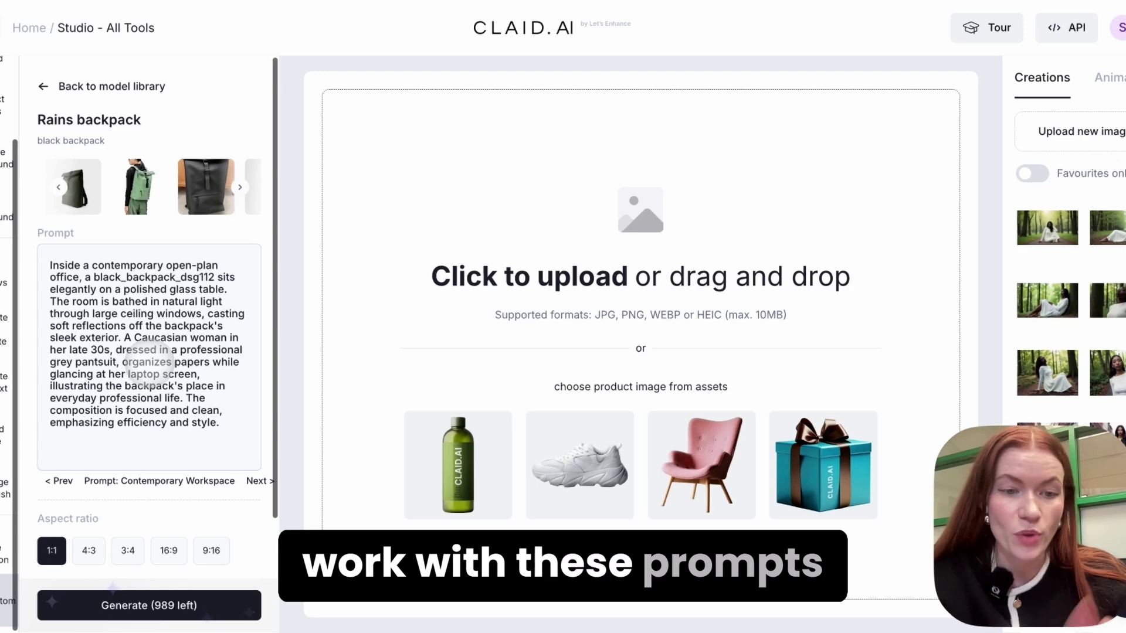
scroll(149, 356, "down", 2)
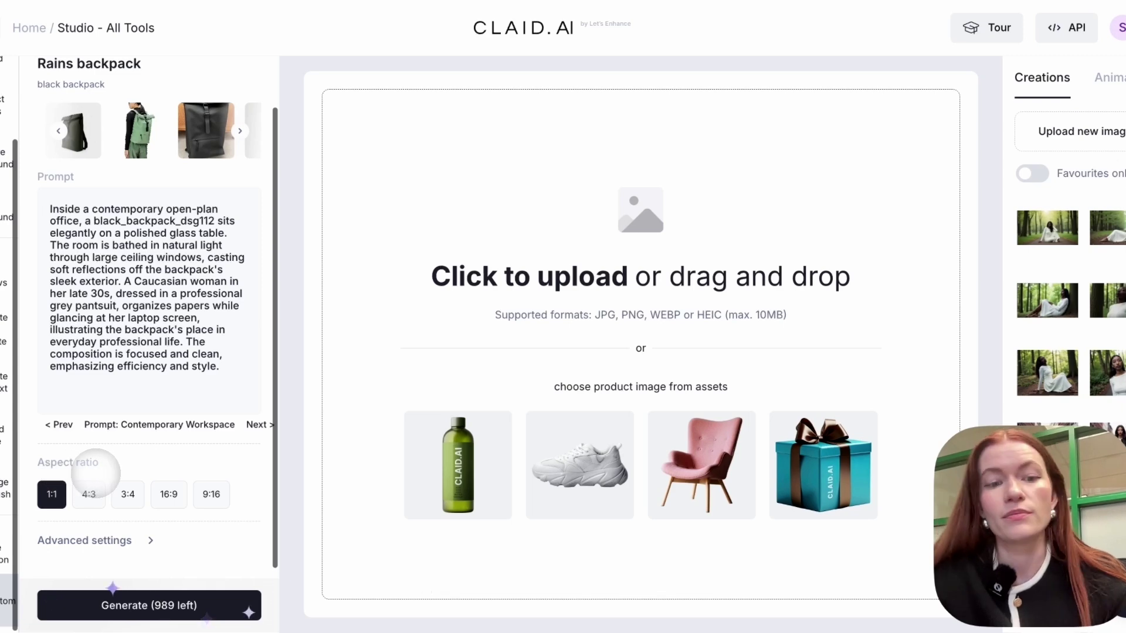
- Try the 4:3 and 16:9 aspect ratios and review the Advanced settings options
left_click(89, 494)
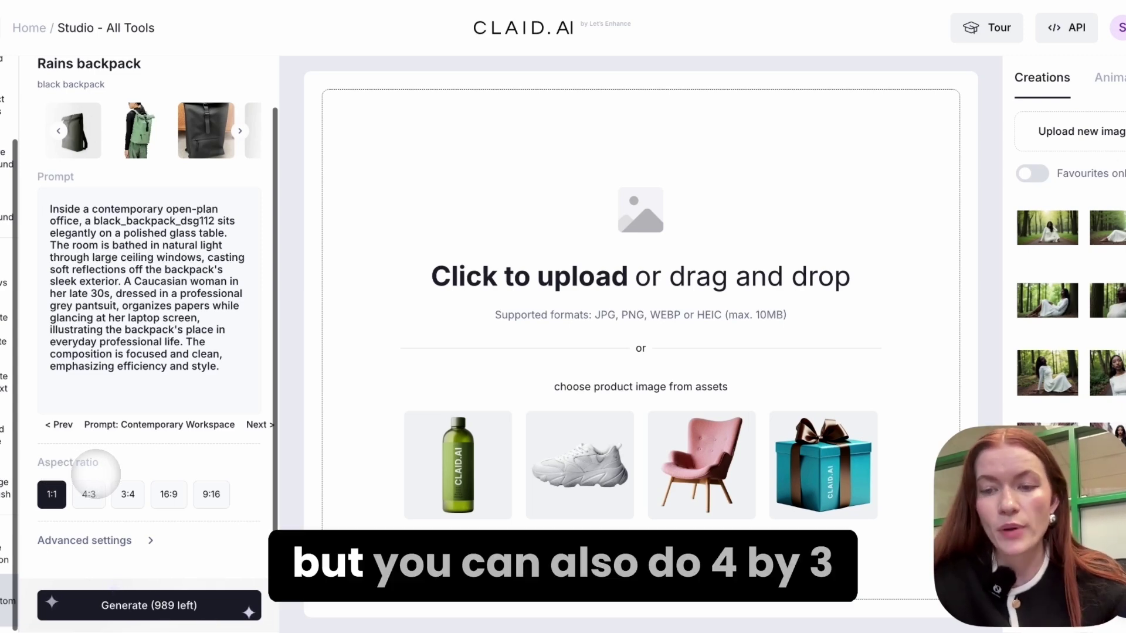
left_click(168, 495)
left_click(91, 493)
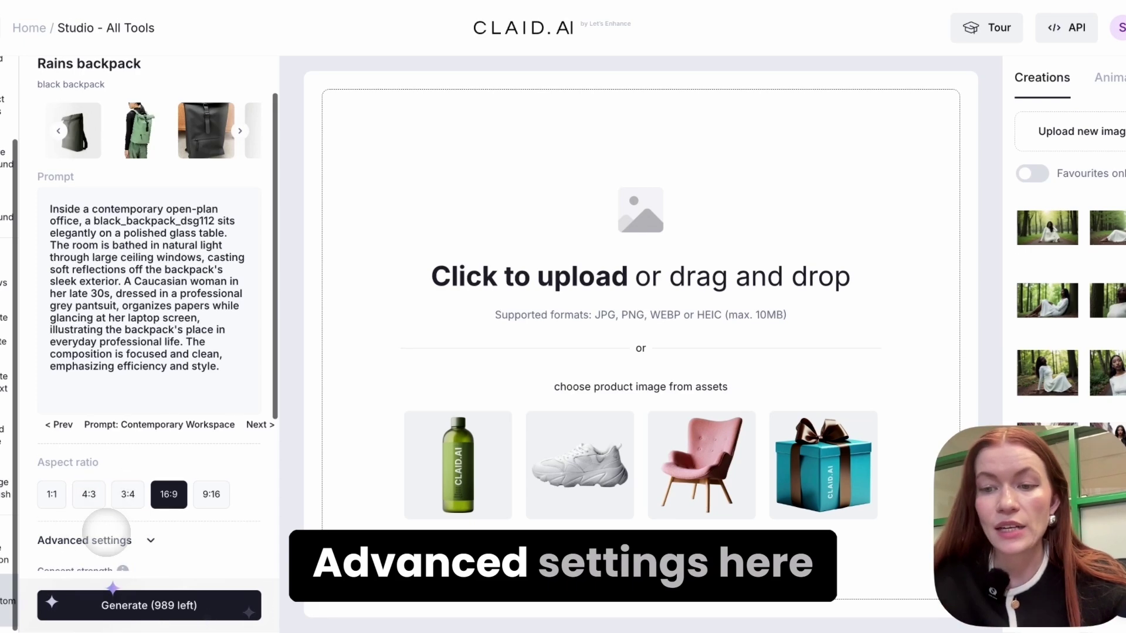
left_click(114, 540)
scroll(101, 533, "down", 5)
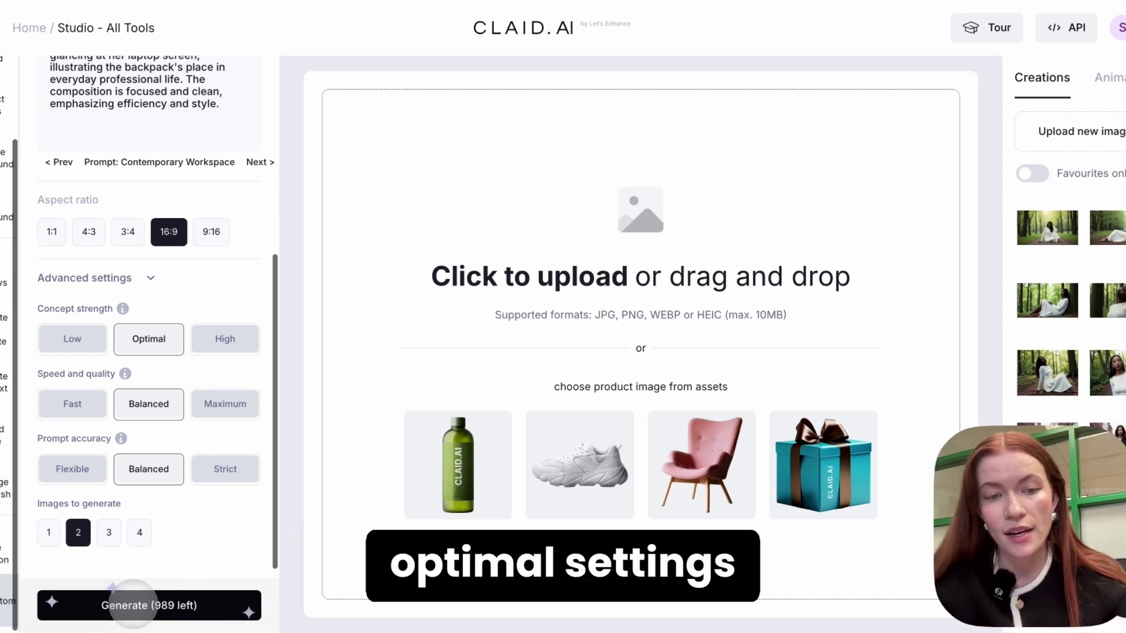
mouse_move(123, 310)
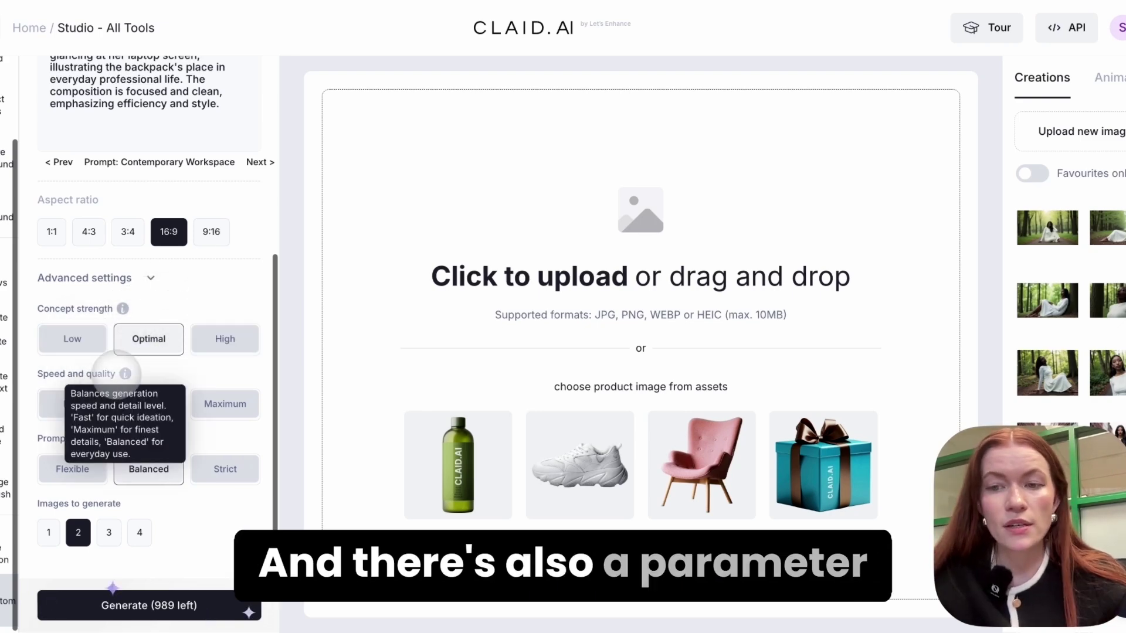
mouse_move(123, 373)
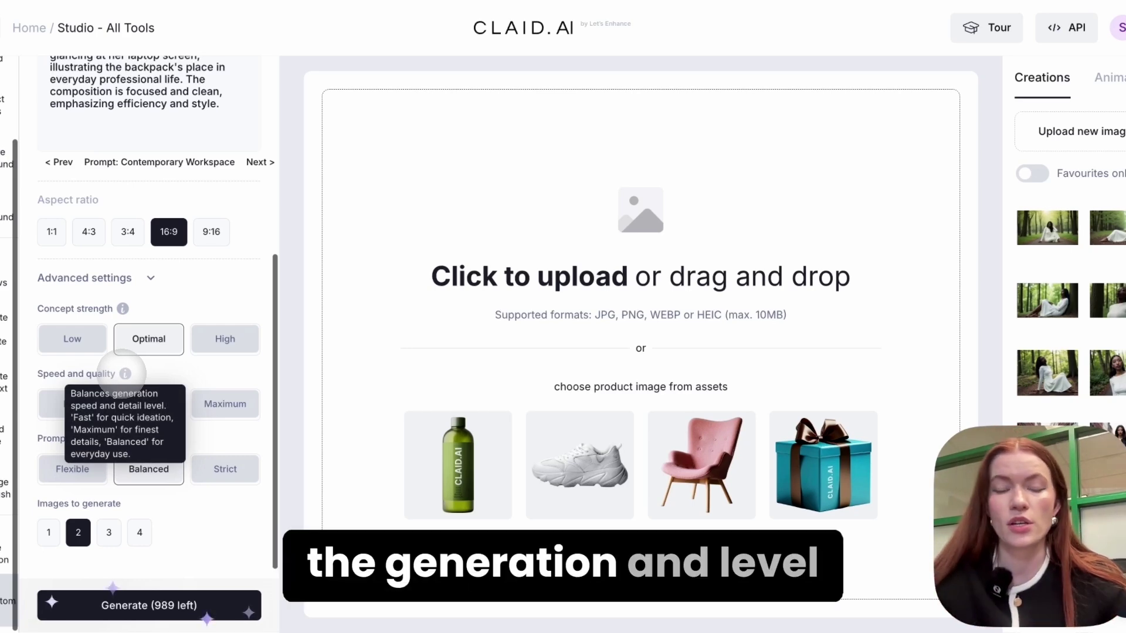
mouse_move(121, 438)
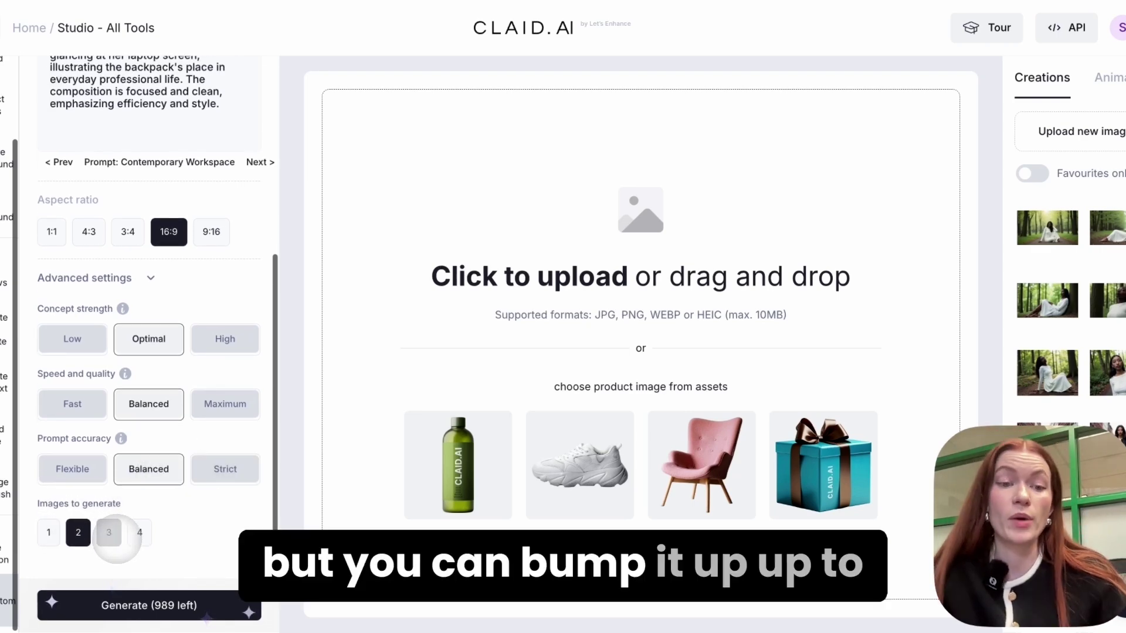
- Set the aspect ratio back to 4:3 and generate the two office images
scroll(101, 478, "up", 2)
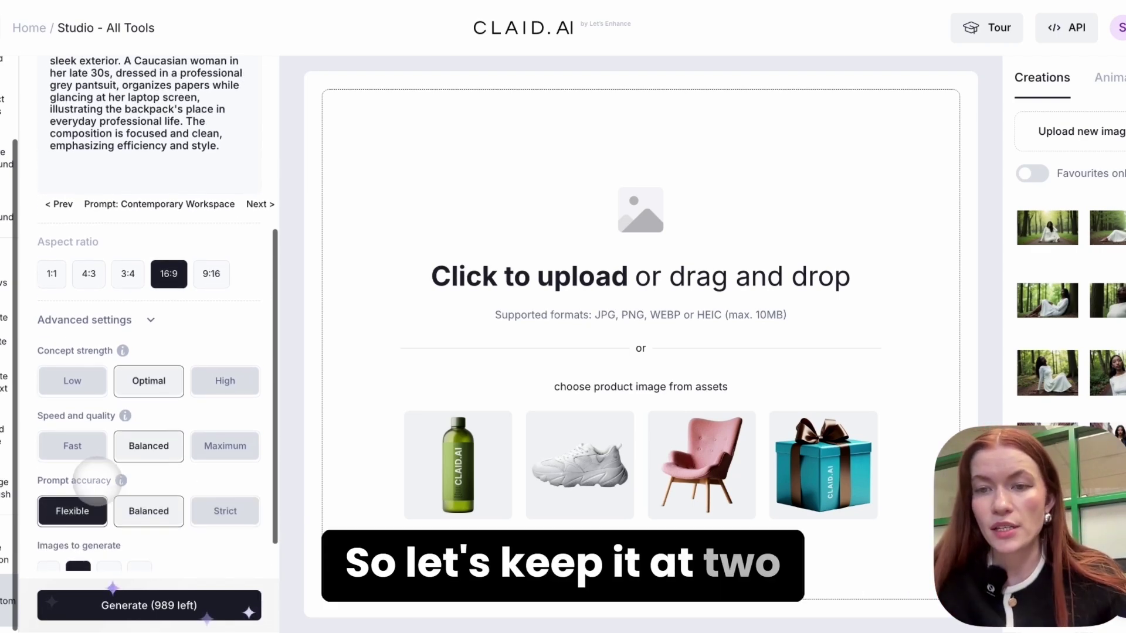
left_click(88, 277)
scroll(135, 288, "up", 3)
scroll(135, 288, "up", 2)
left_click(151, 610)
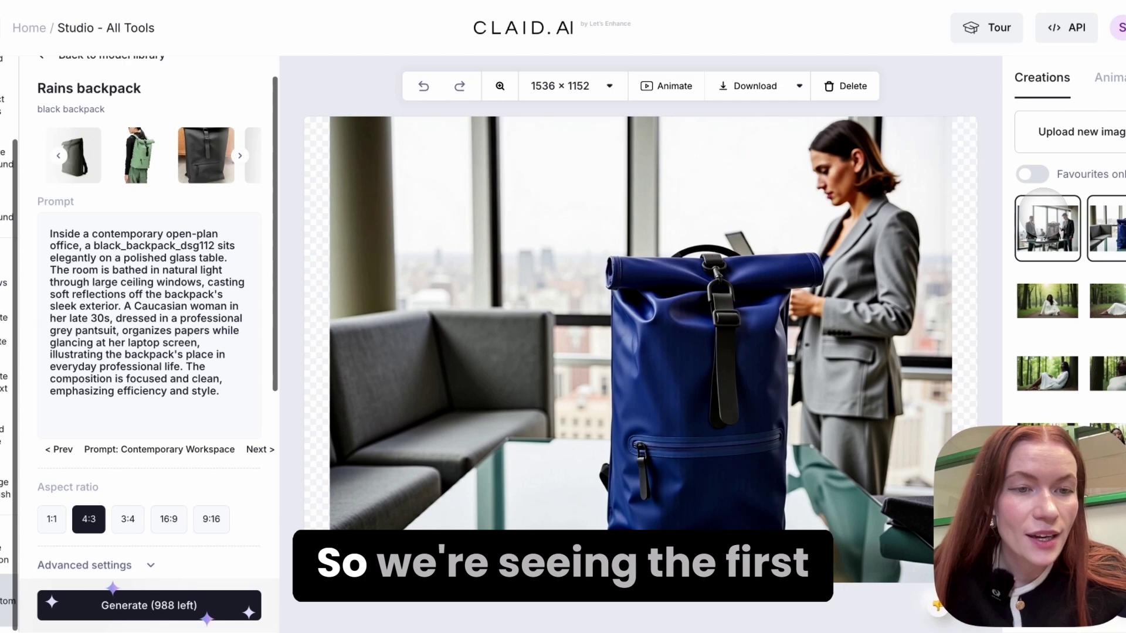
- Open the first generated office image showing the backpack on a glass table
left_click(1047, 226)
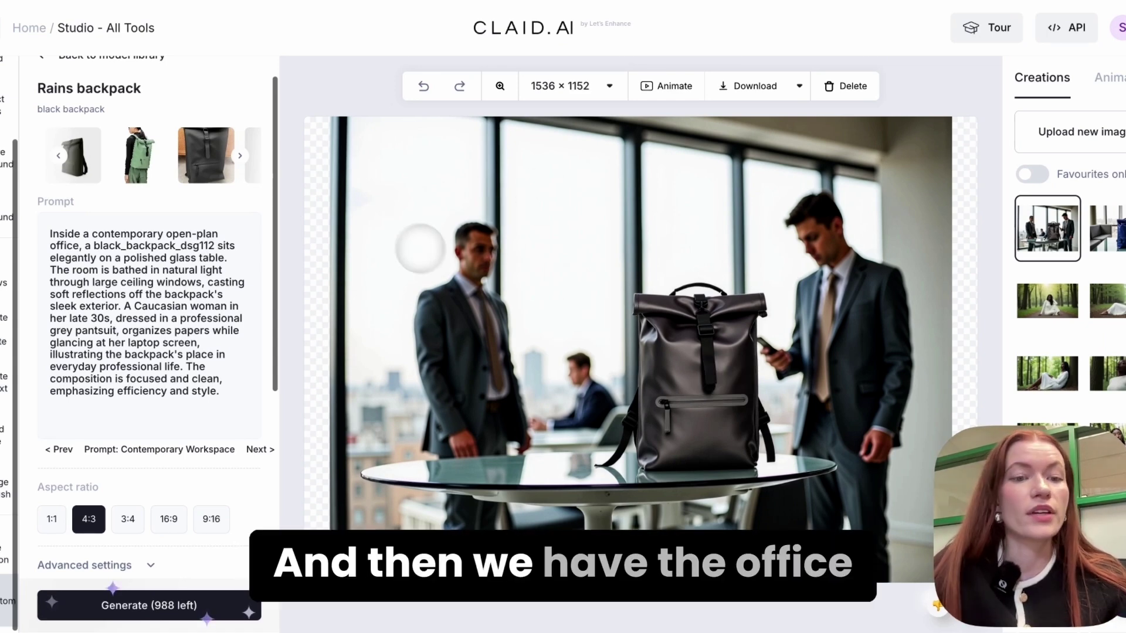
- Generate images from the Cycling Journey prompt and view the second cyclist result
left_click(260, 450)
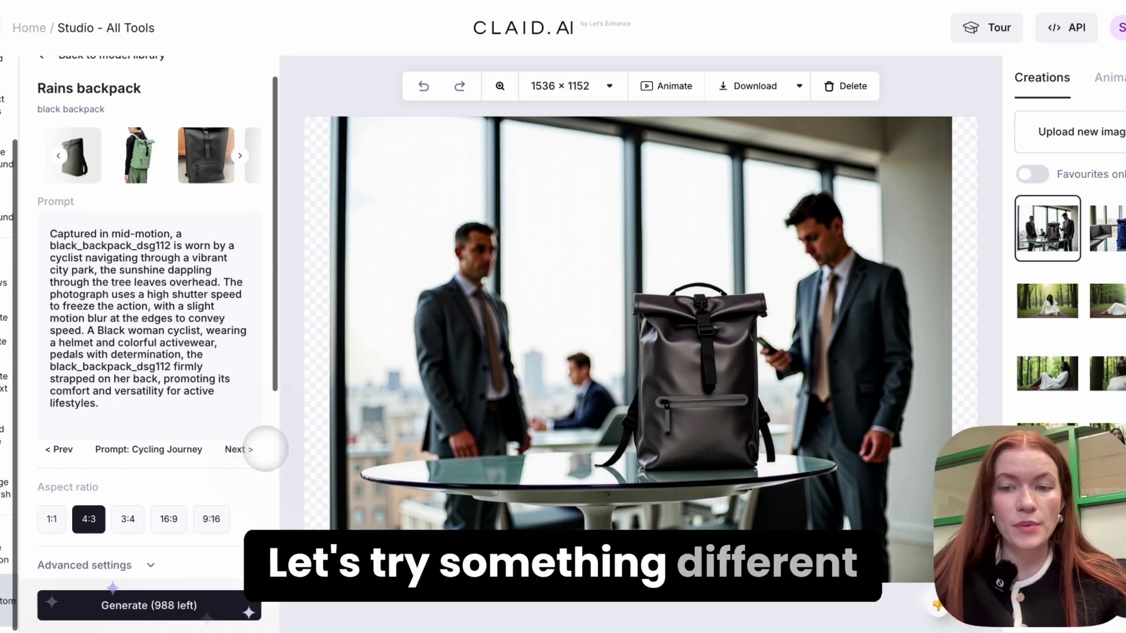
left_click(146, 604)
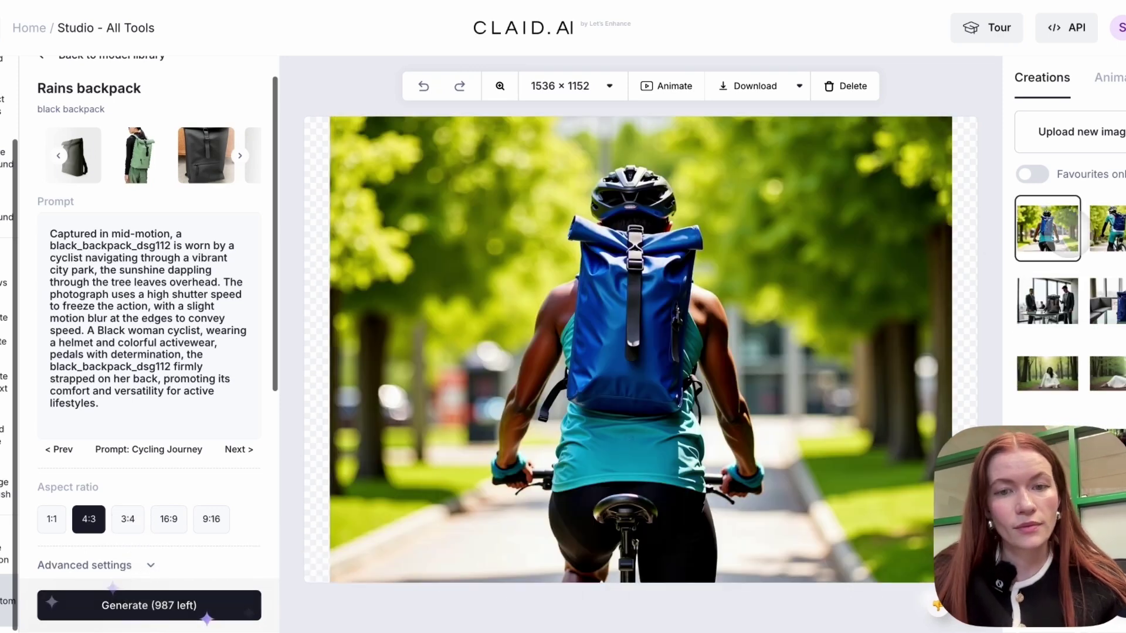
left_click(927, 254)
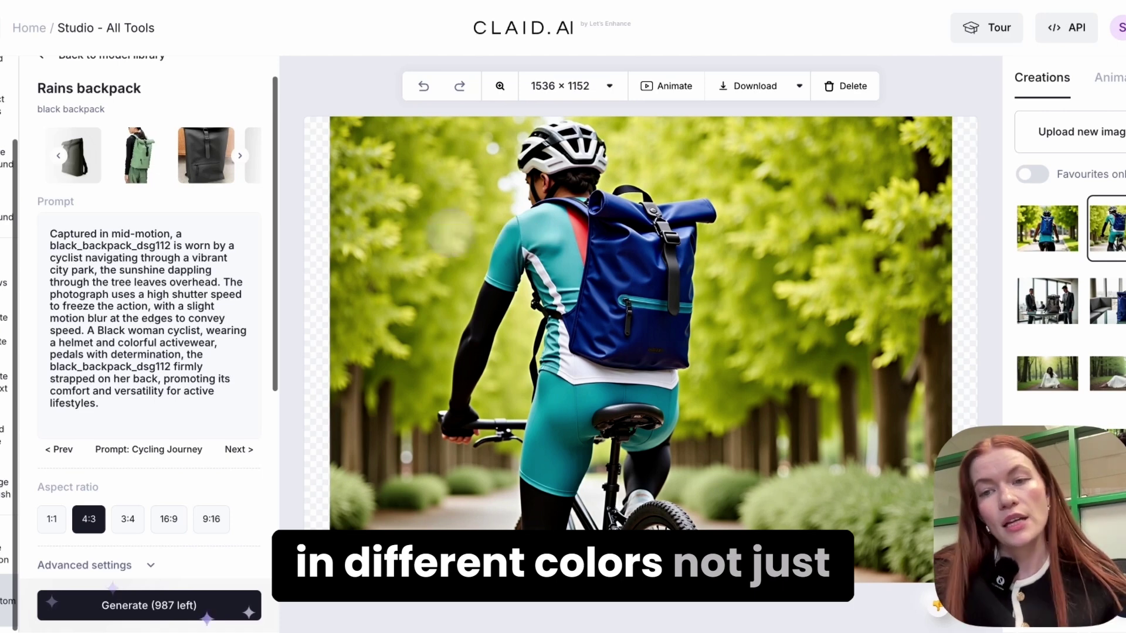
- Page back twice and then forward once through the training photos carousel
left_click(58, 156)
left_click(58, 155)
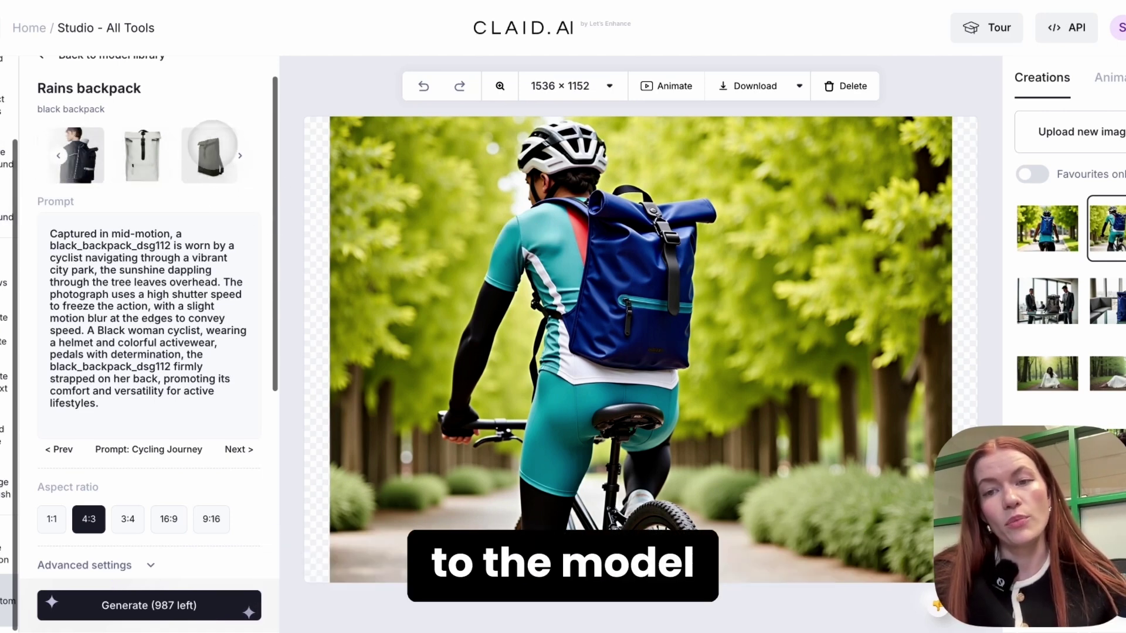
left_click(240, 156)
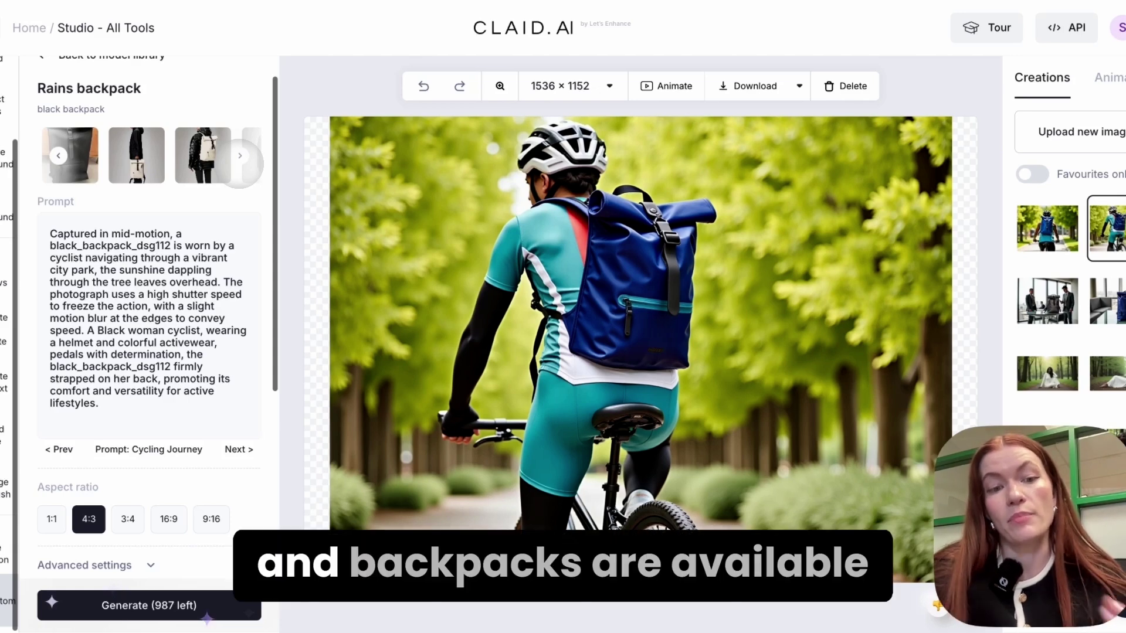